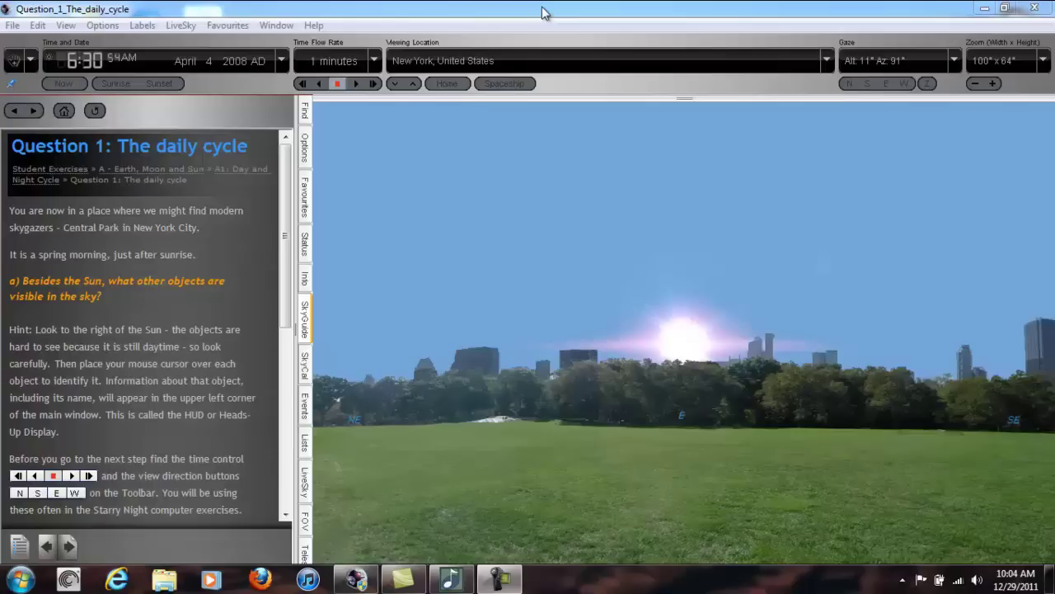
Step: Run time forward to follow the Sun into the afternoon, reverse it and stop at 10:19 AM on April 4
left_click(543, 12)
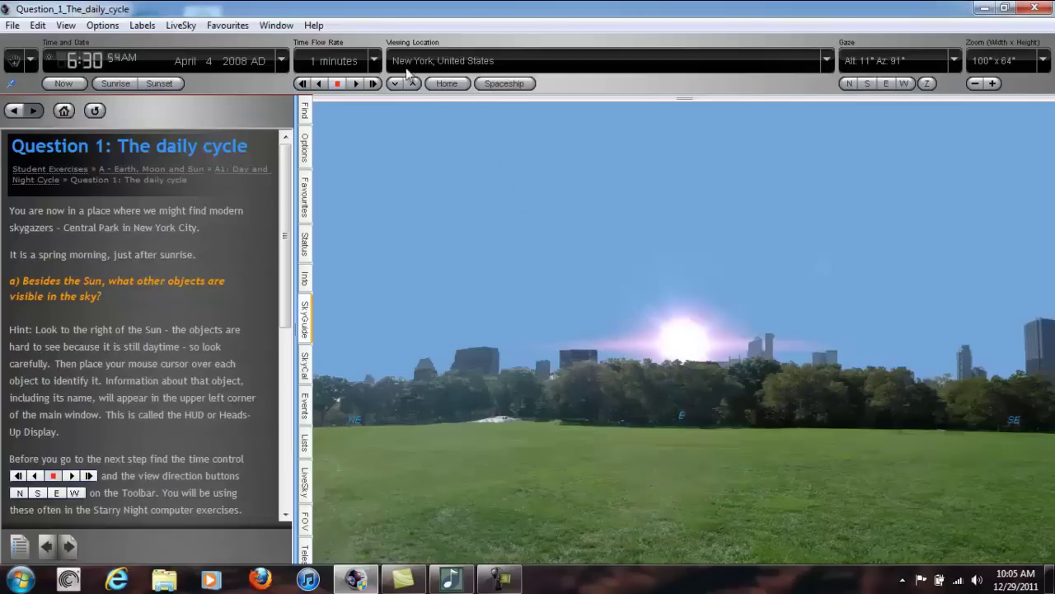
left_click(356, 83)
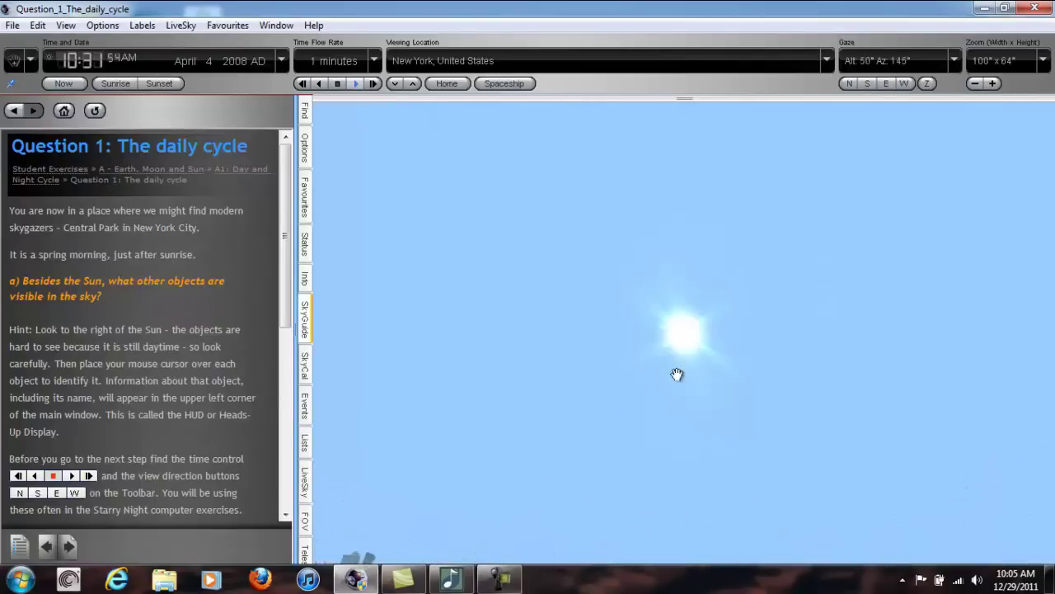
mouse_move(719, 363)
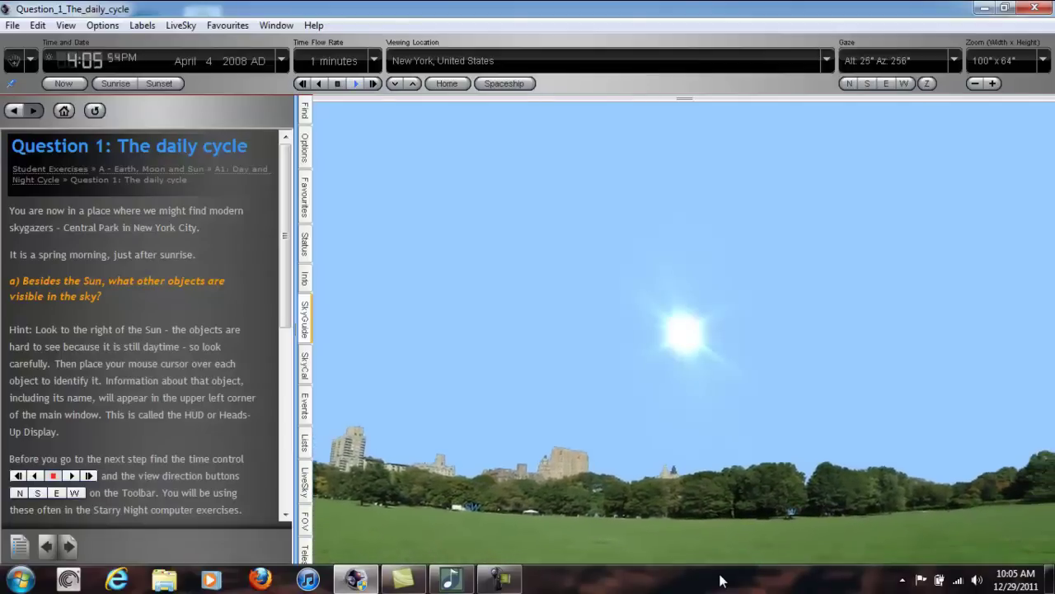
left_click(321, 84)
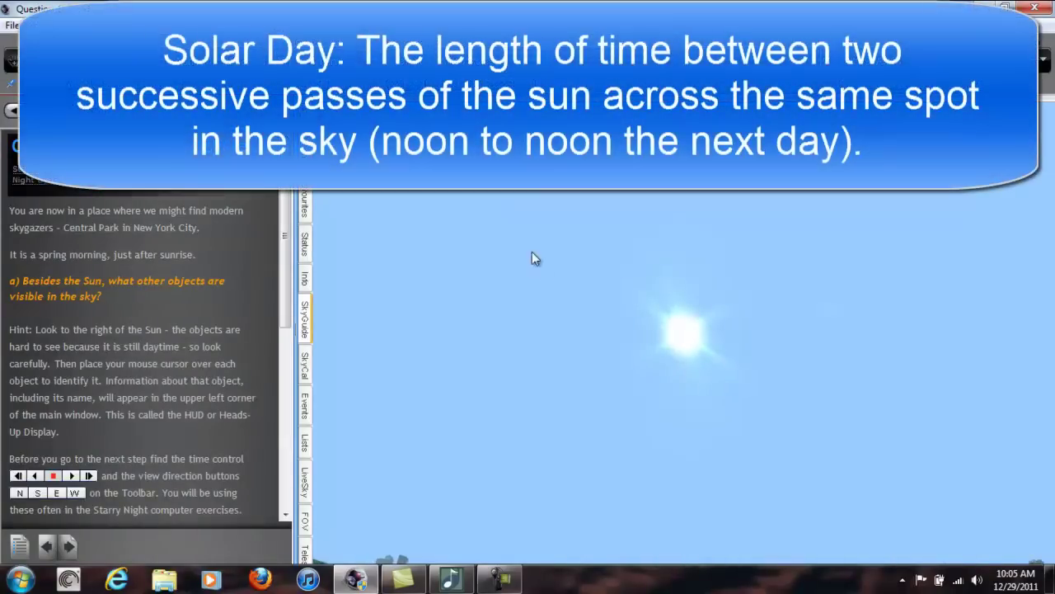
mouse_move(588, 371)
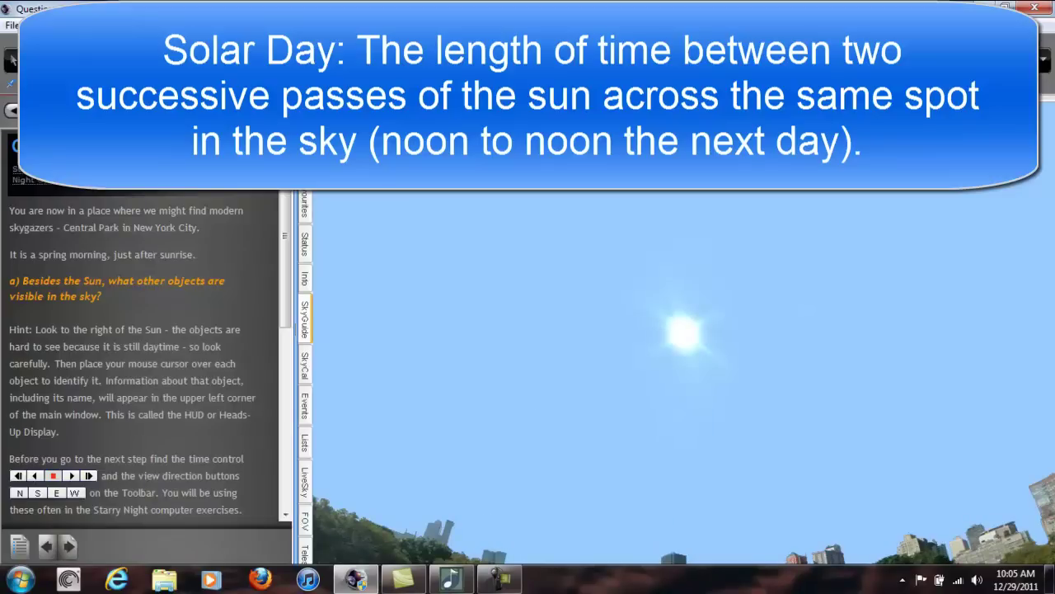
Step: Display the Meridian line from the Alt/Az guides over the daytime sky
left_click(38, 25)
mouse_move(66, 27)
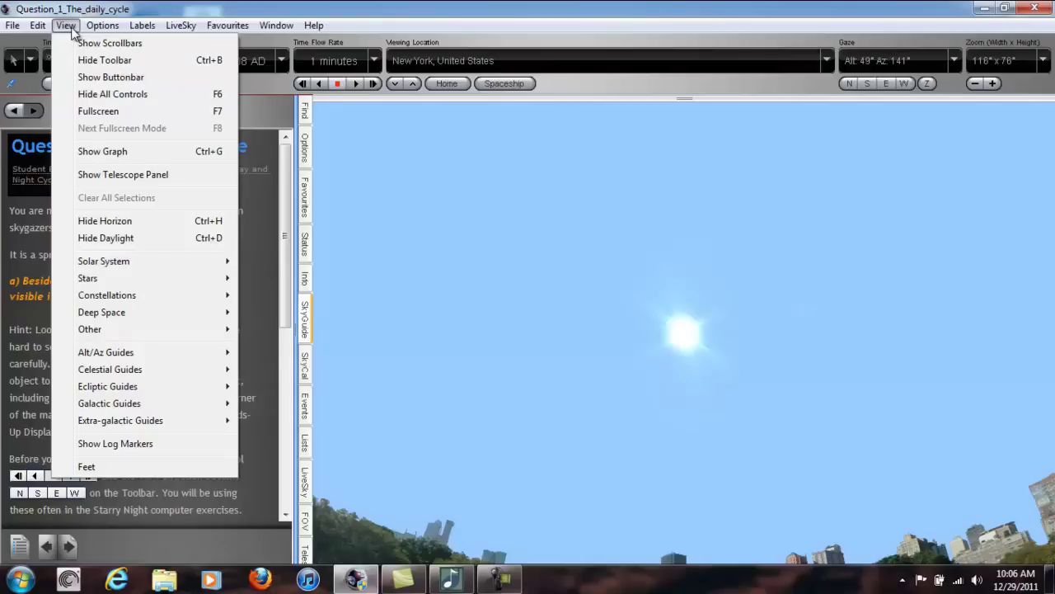
left_click(66, 25)
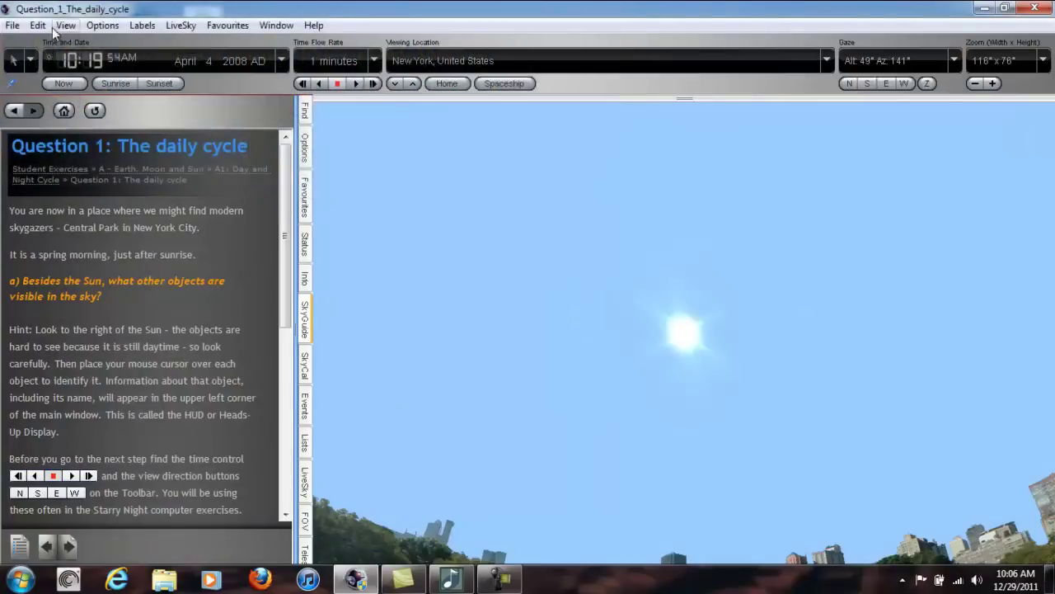
left_click(47, 26)
mouse_move(65, 27)
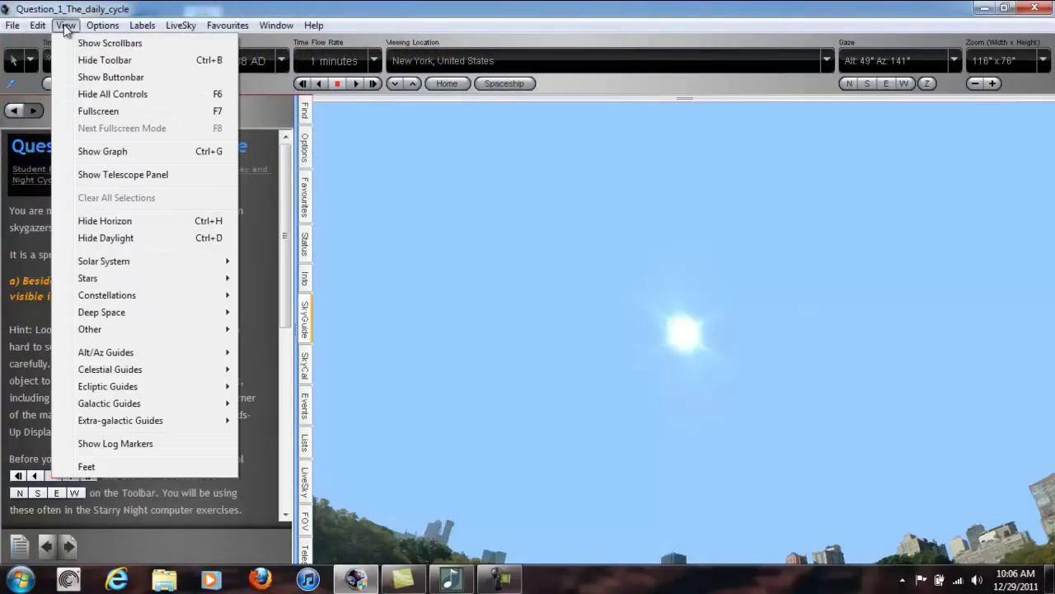
mouse_move(115, 356)
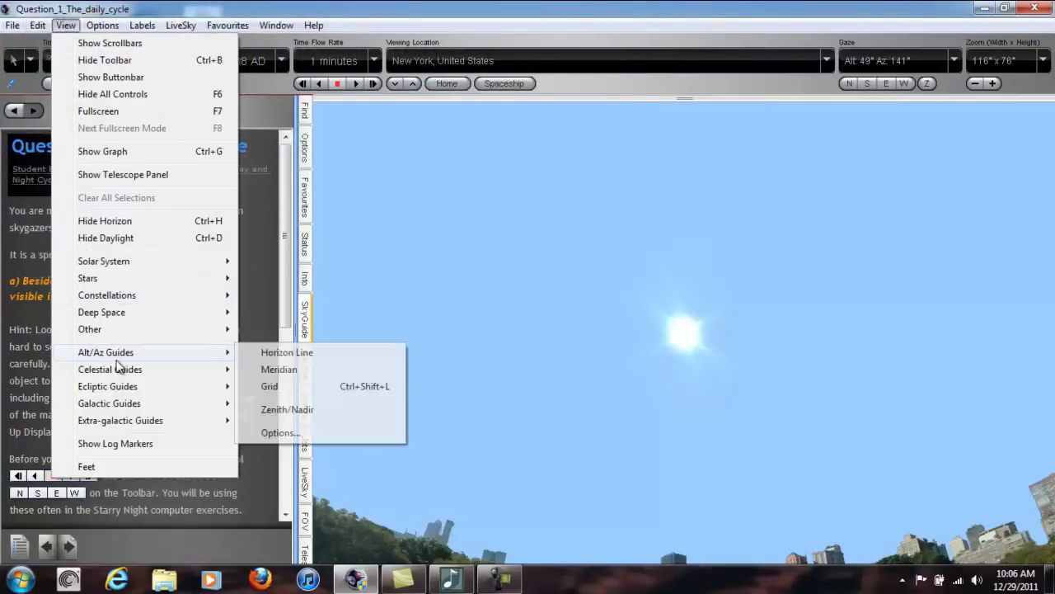
left_click(278, 371)
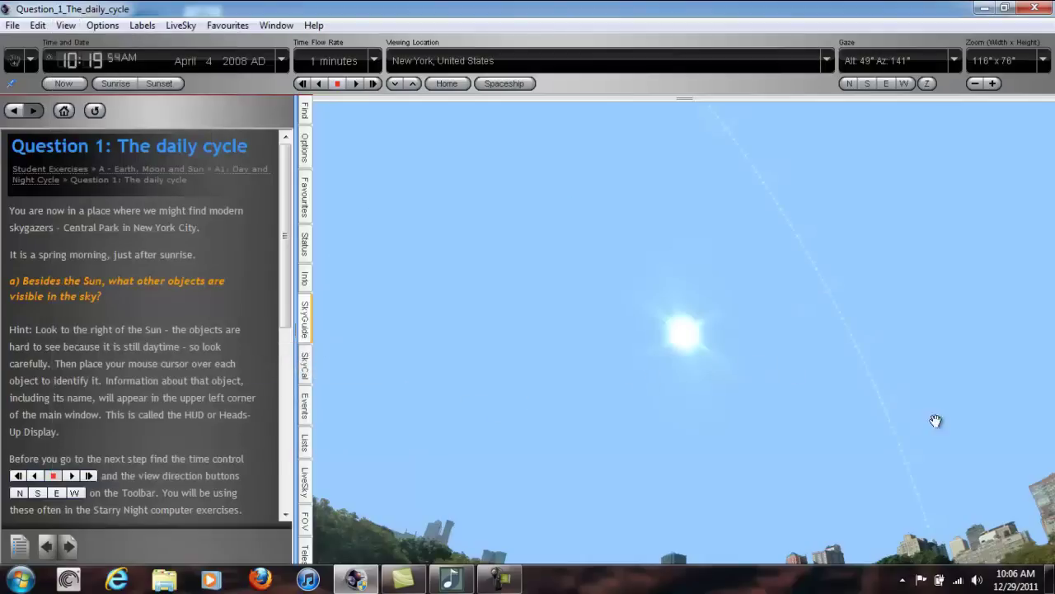
Step: Examine the meridian line from the southern horizon through the zenith to the north, and return to the Sun
left_click_drag(935, 421, 667, 459)
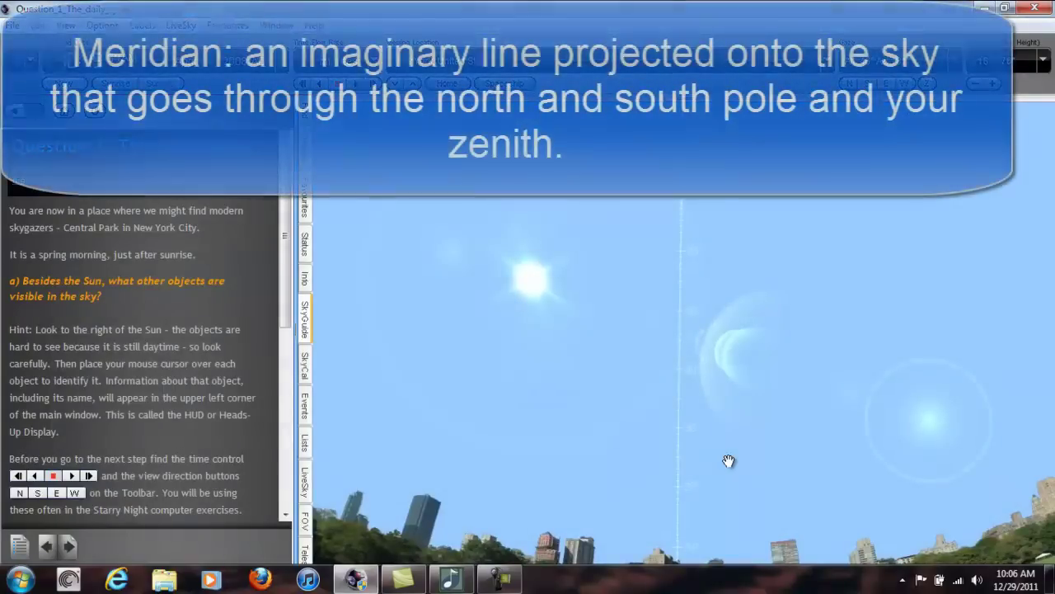
left_click_drag(702, 341, 694, 262)
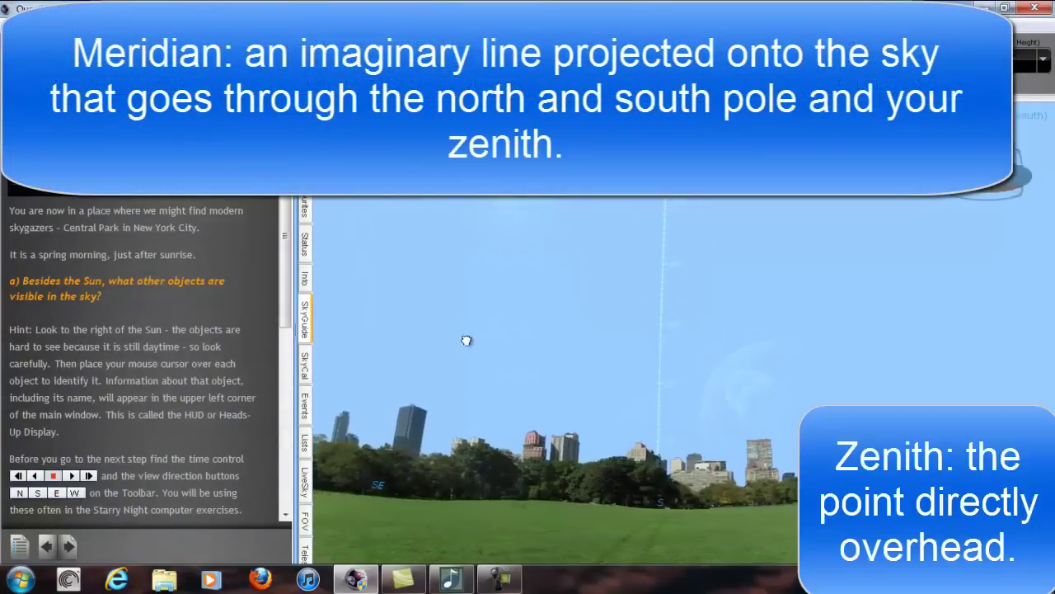
left_click_drag(465, 341, 865, 326)
left_click_drag(321, 388, 488, 423)
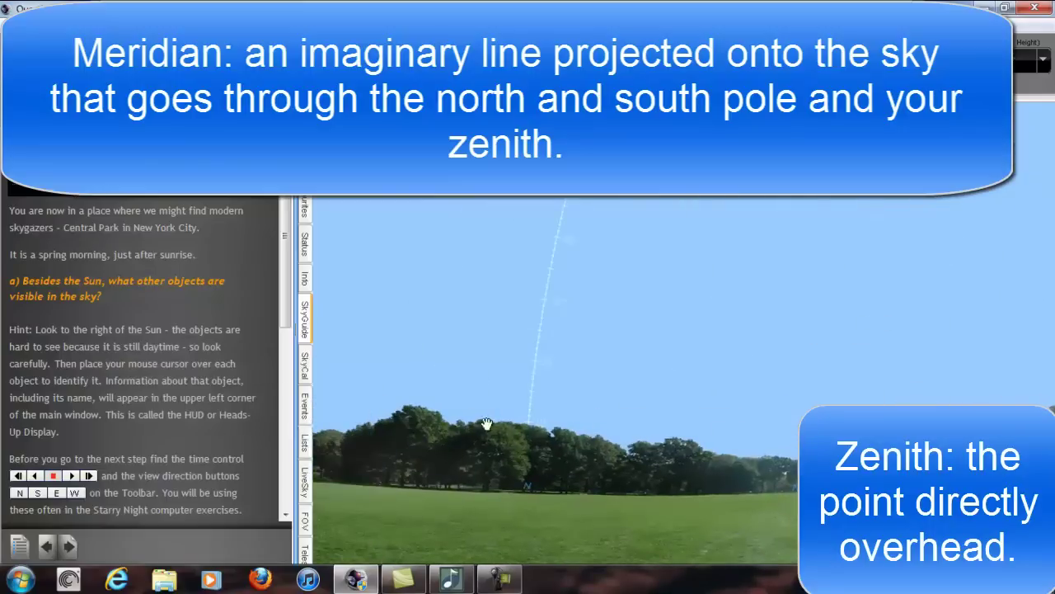
left_click_drag(729, 309, 619, 308)
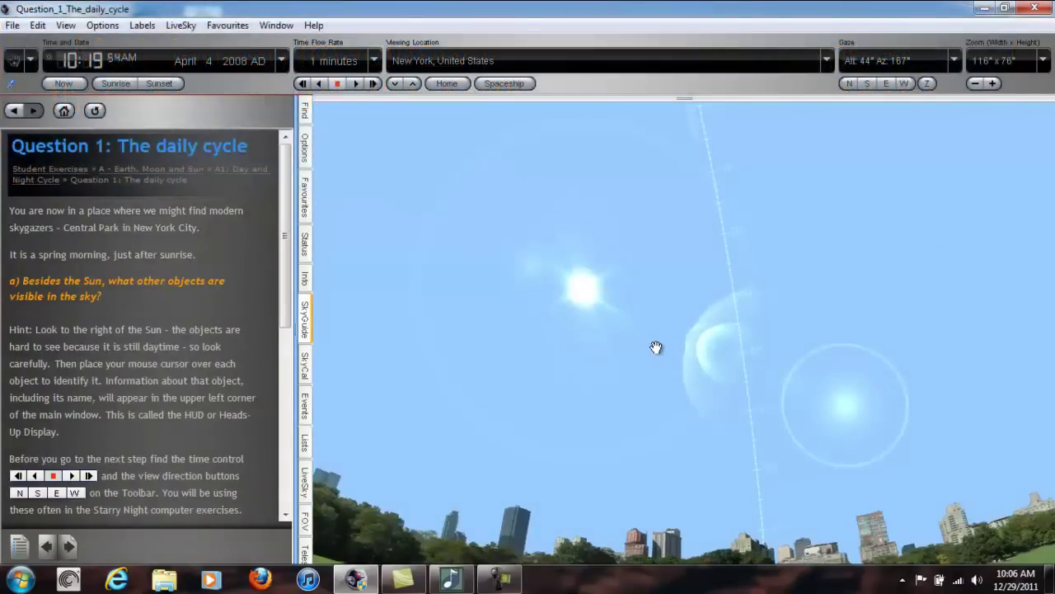
left_click_drag(655, 349, 626, 387)
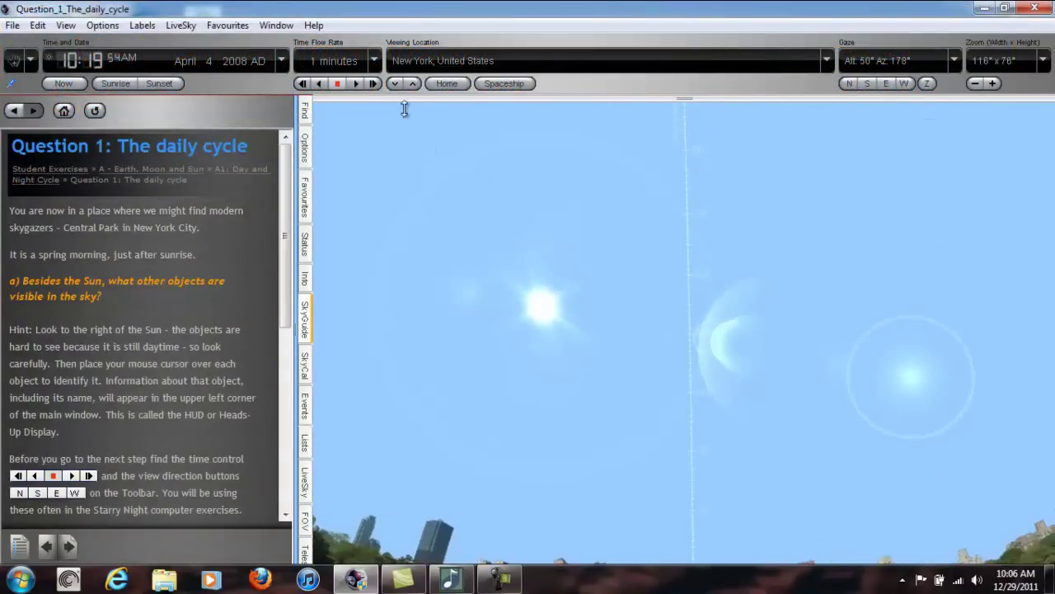
Step: Run time forward until the Sun passes the meridian, and step time to place it on the line near noon on April 4
left_click(358, 85)
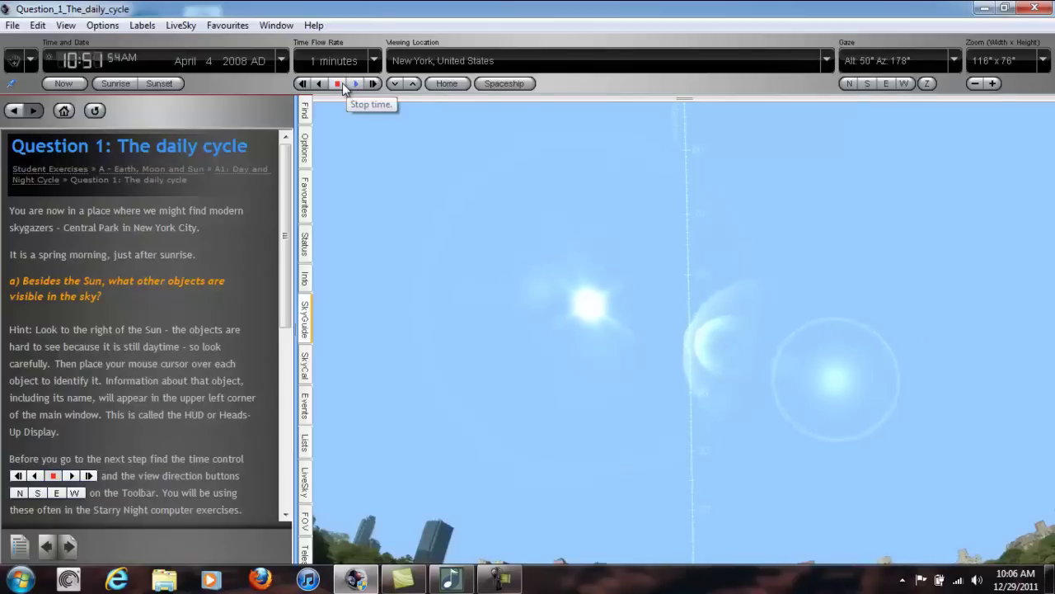
left_click(342, 83)
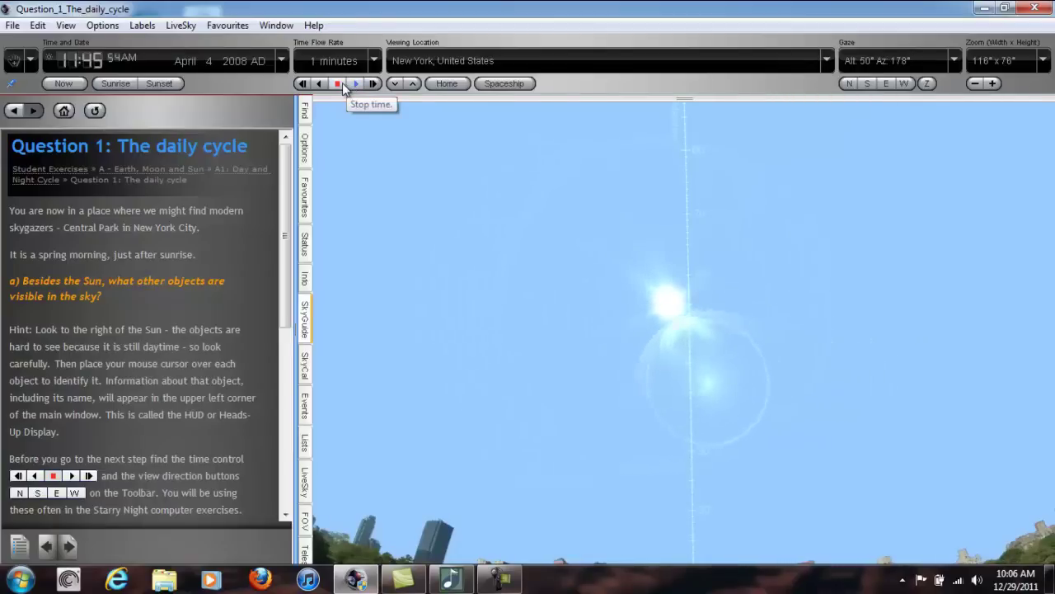
left_click(340, 83)
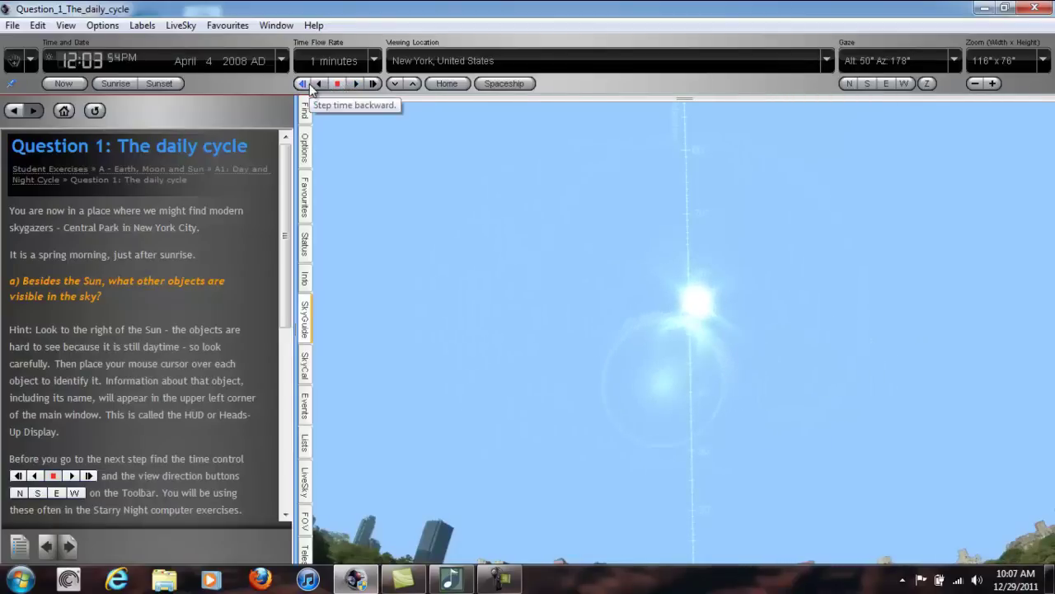
left_click(303, 84)
left_click(304, 83)
left_click(308, 83)
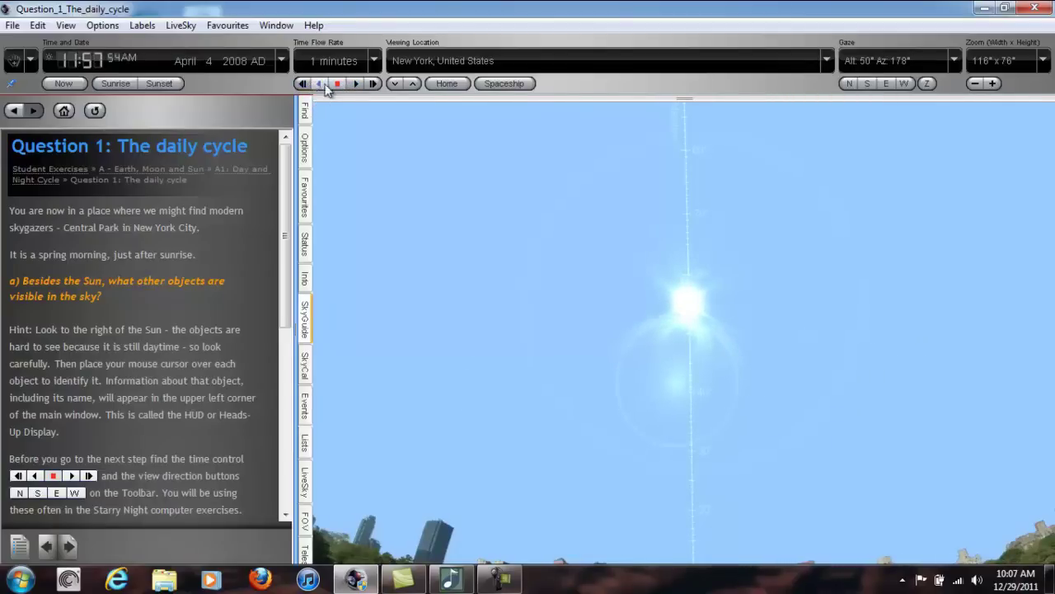
left_click(371, 84)
mouse_move(683, 328)
Step: Set the time flow rate to 30000x and stop time at 8:14 AM on April 5
left_click(366, 73)
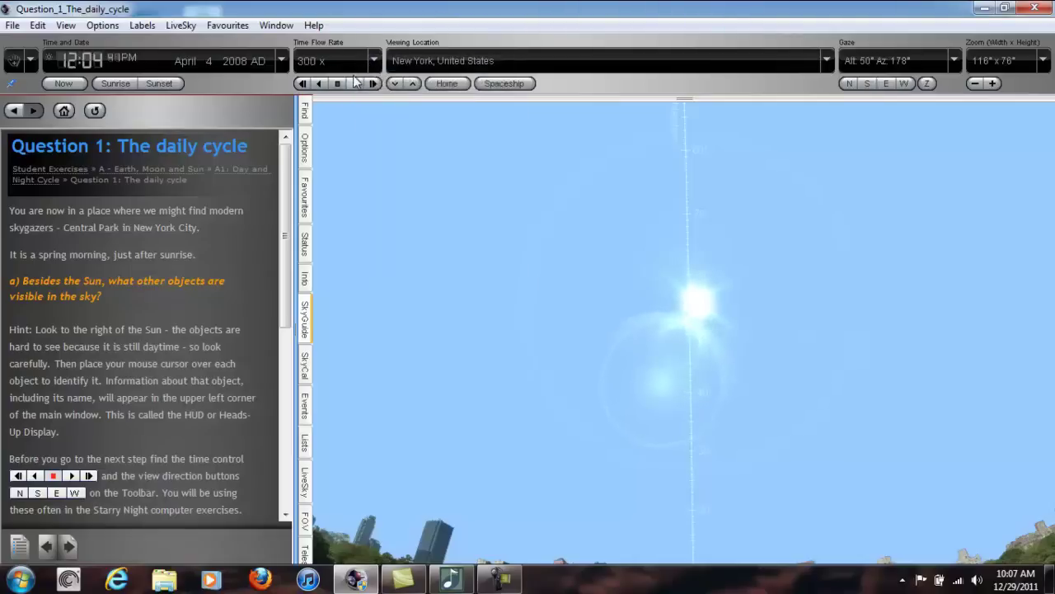
left_click(375, 61)
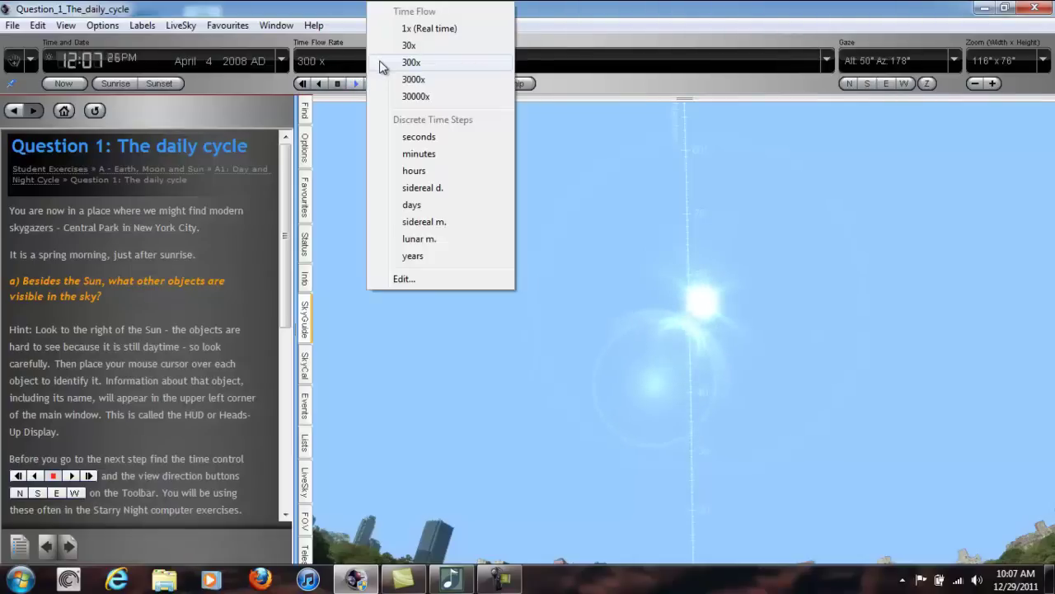
left_click(409, 96)
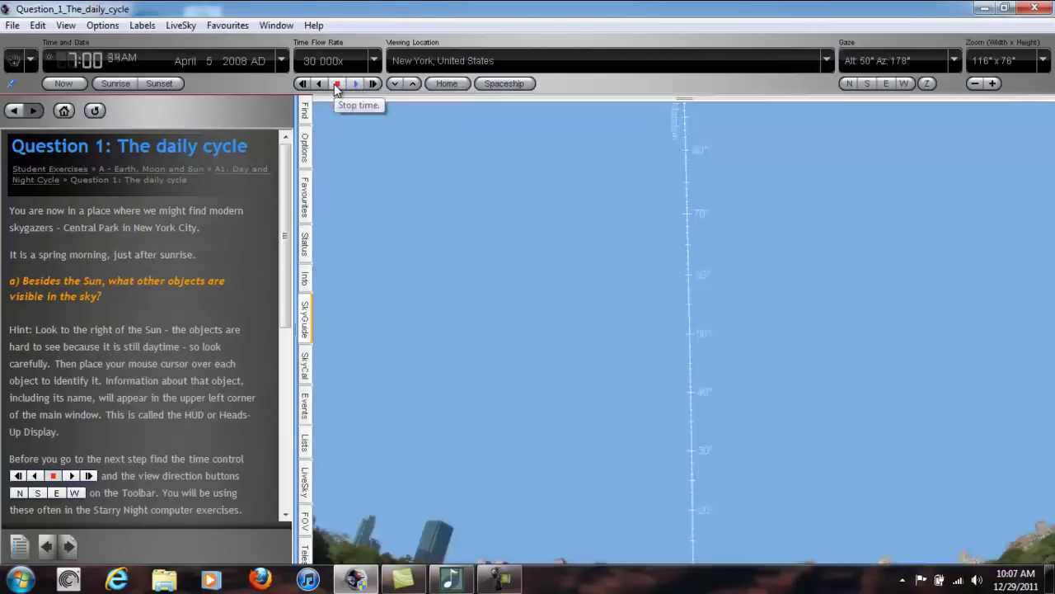
left_click(337, 85)
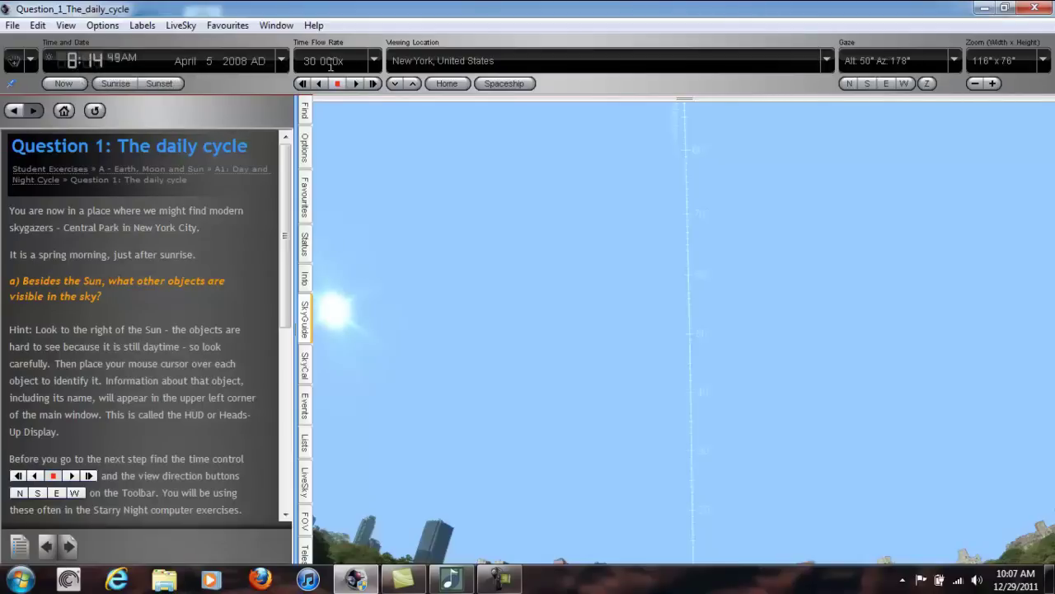
Step: Set the time flow rate to 3000x and stop time at 11:39 AM, as the Sun nears the meridian
left_click(375, 60)
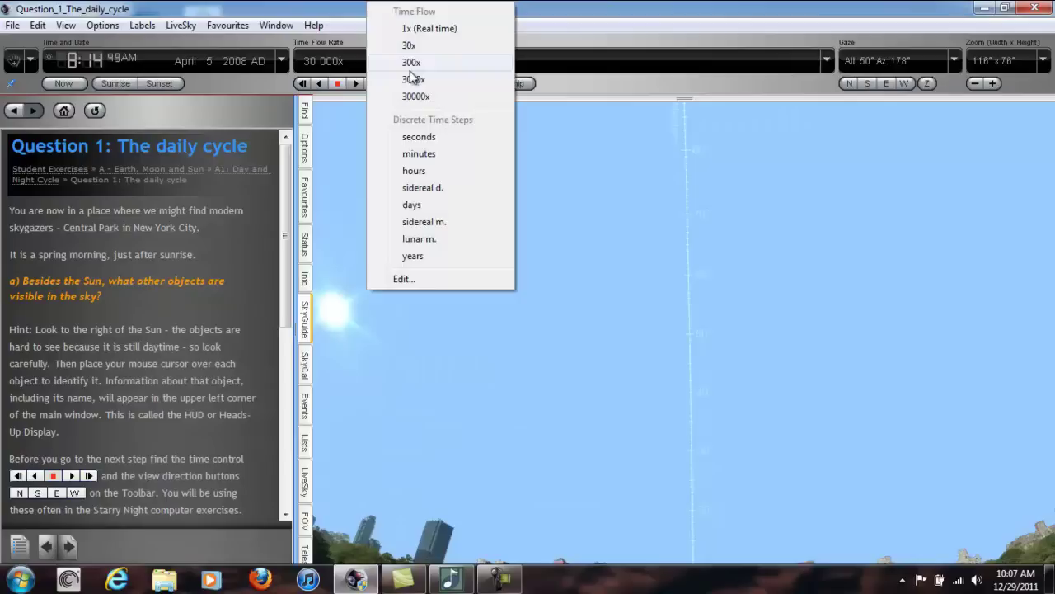
left_click(413, 79)
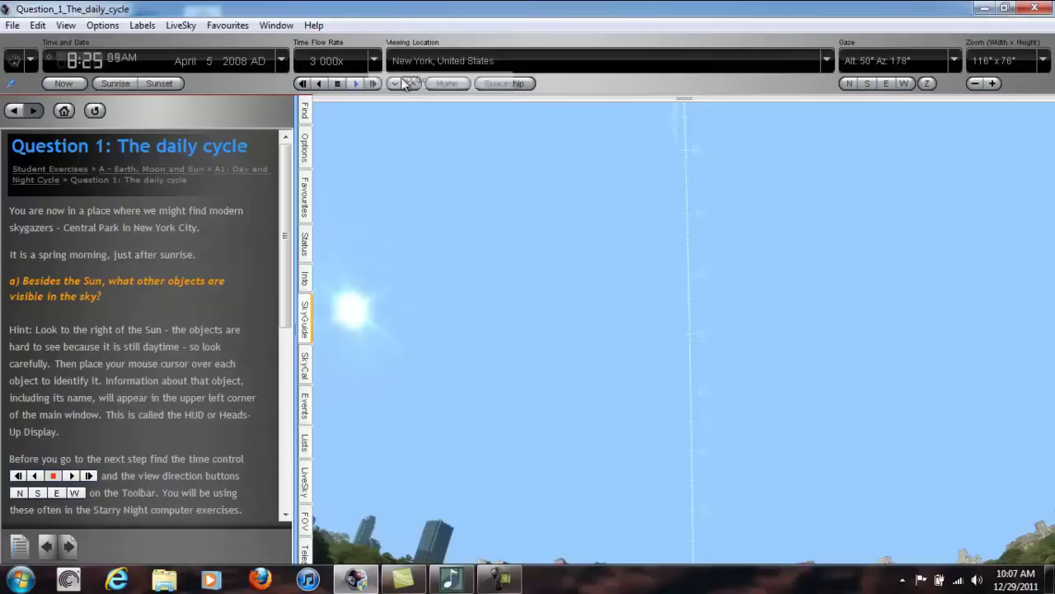
left_click(336, 82)
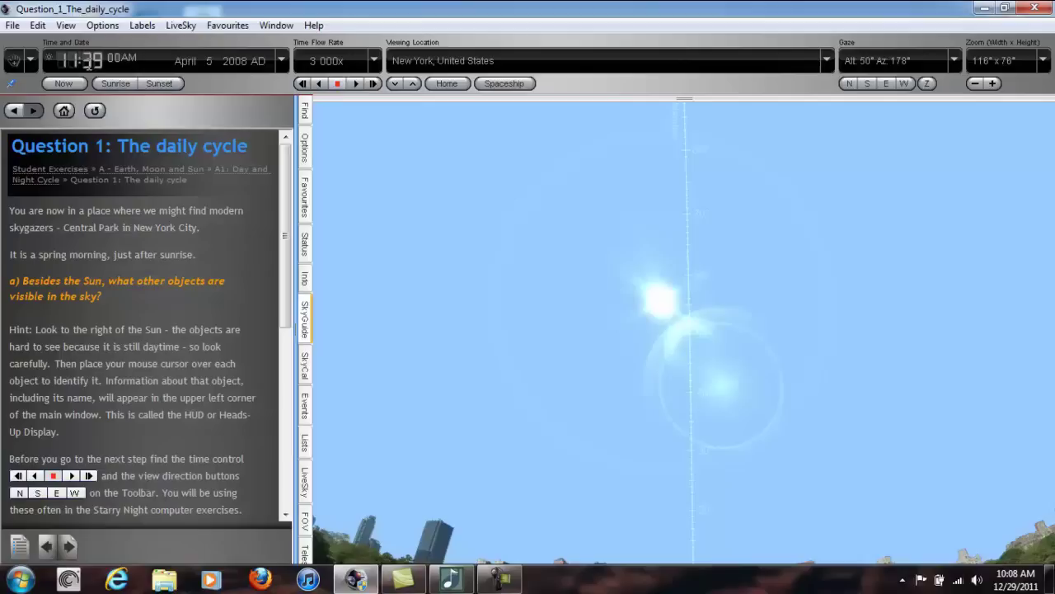
Step: Set the time flow to minutes and advance until the Sun sits on the meridian at 11:59 AM on April 5
left_click(373, 61)
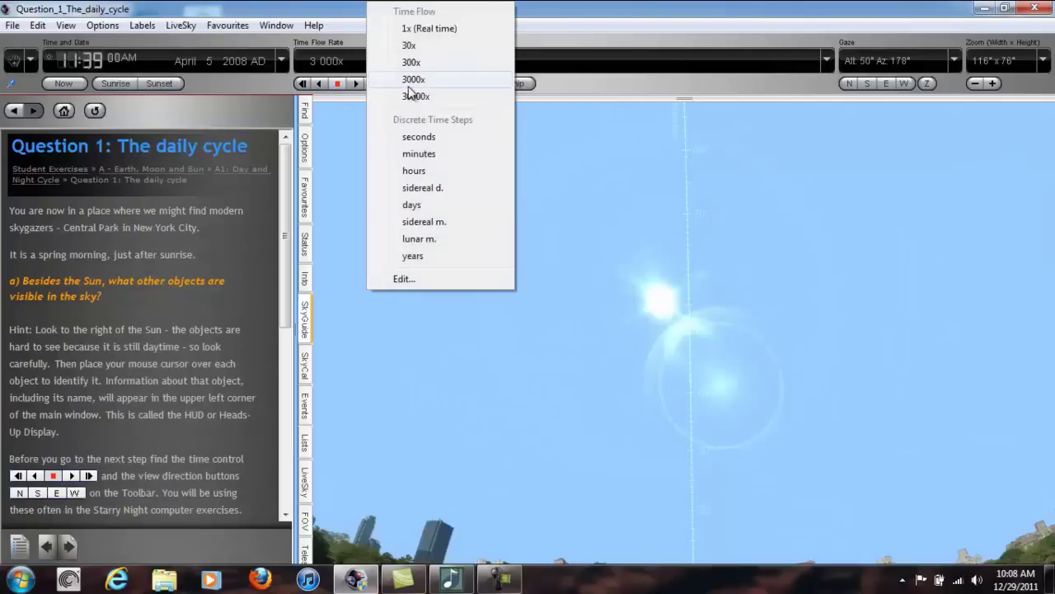
left_click(419, 154)
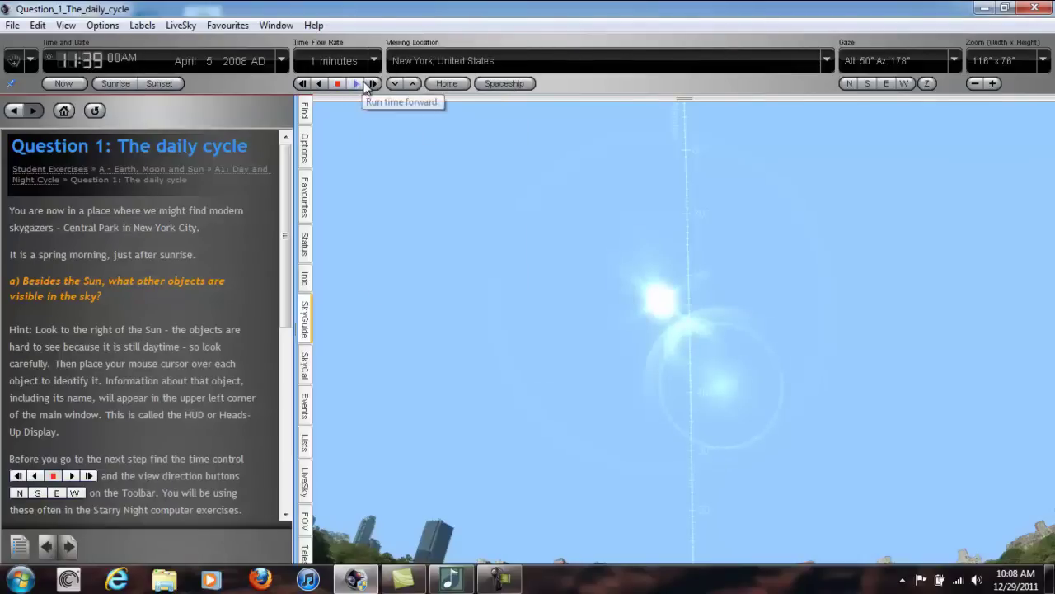
left_click(364, 85)
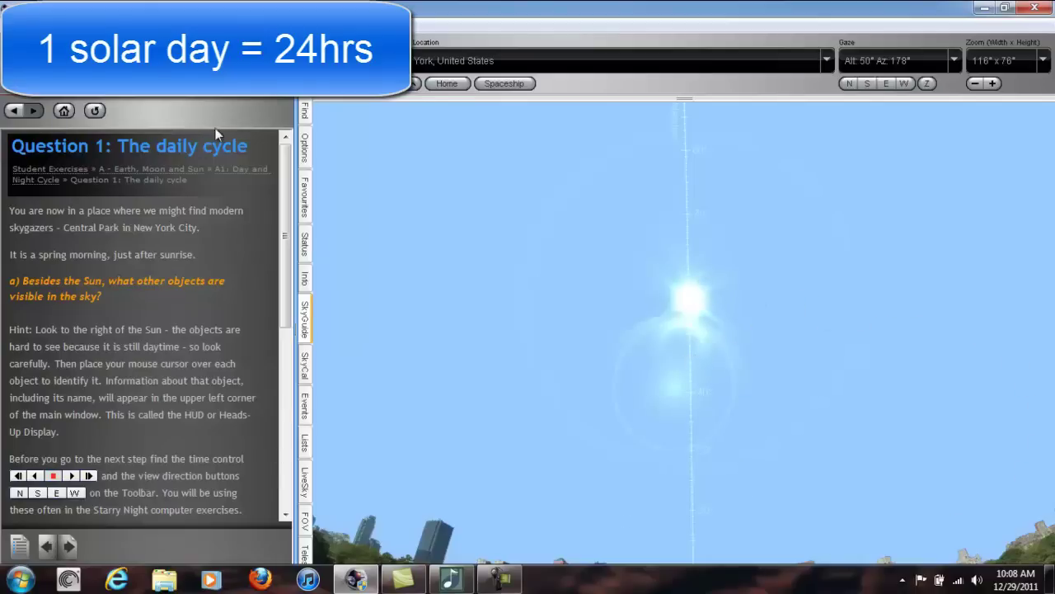
mouse_move(692, 301)
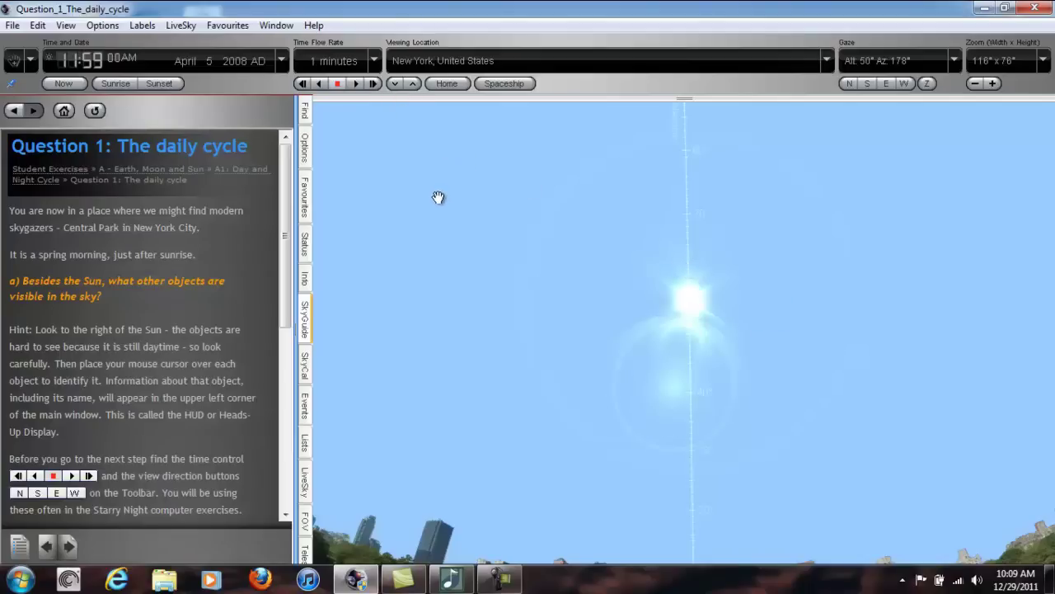
left_click_drag(433, 199, 467, 167)
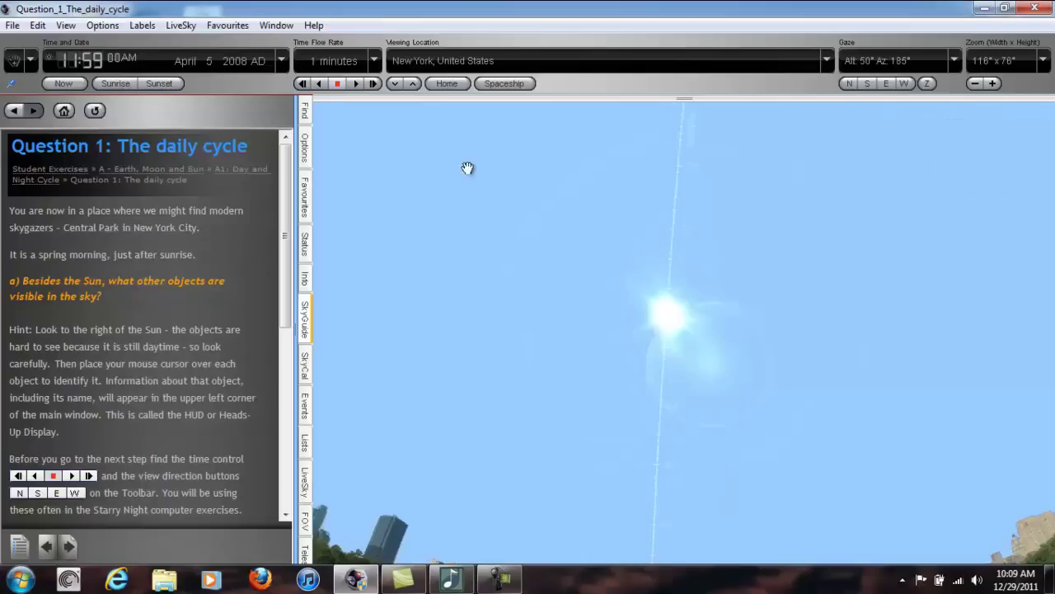
left_click_drag(624, 292, 654, 200)
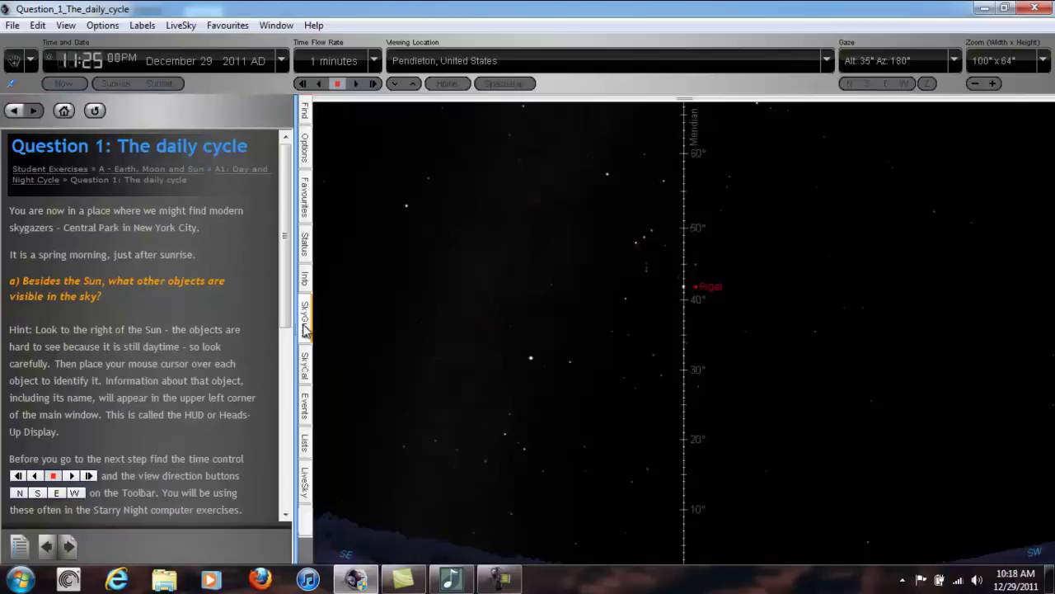
Step: Collapse the SkyGuide pane and view the night sky around Rigel on the meridian
left_click(302, 324)
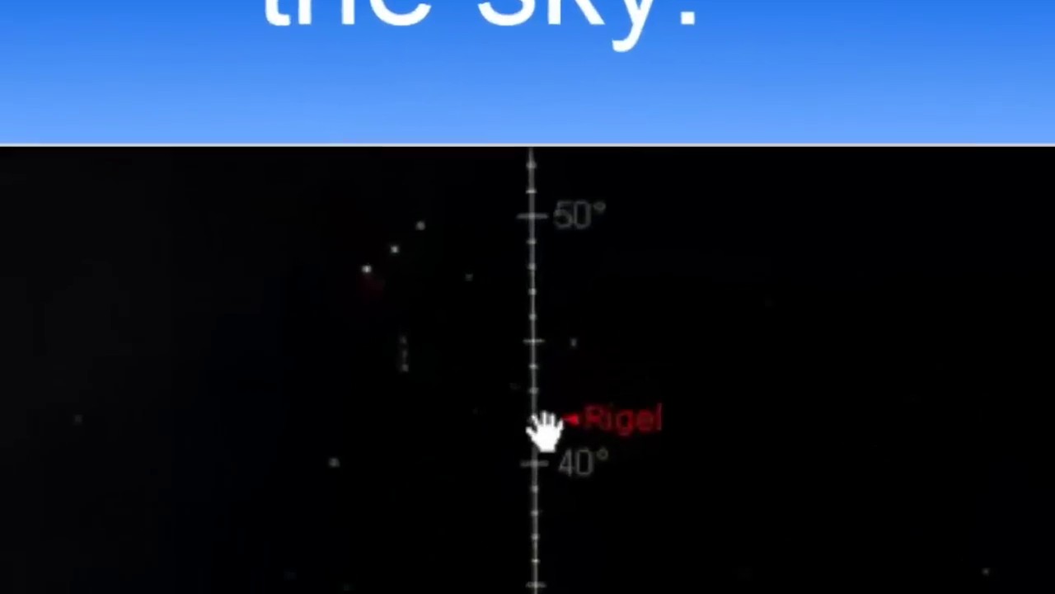
mouse_move(537, 287)
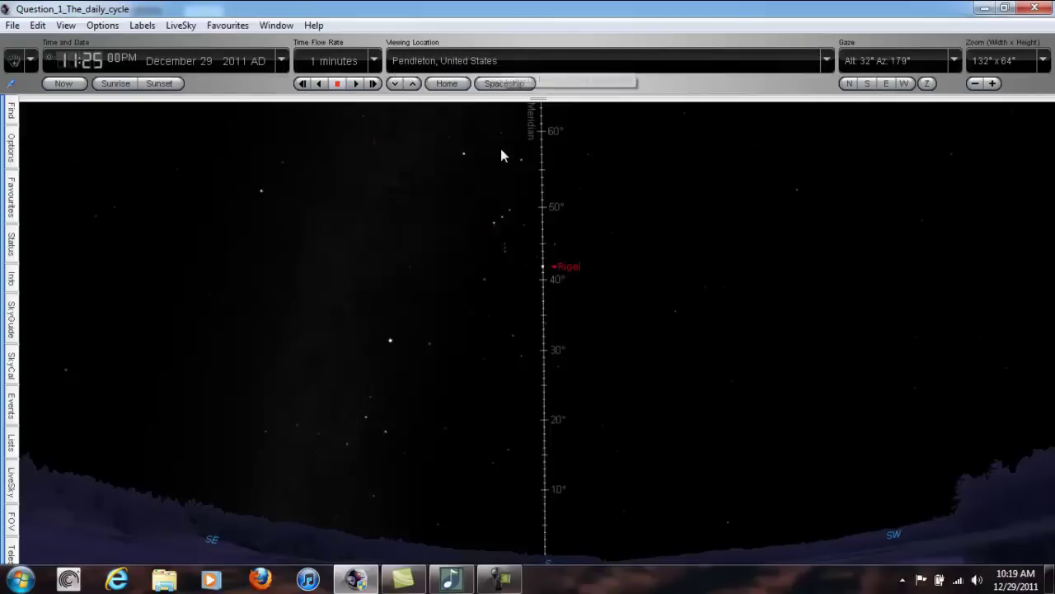
left_click_drag(612, 283, 630, 317)
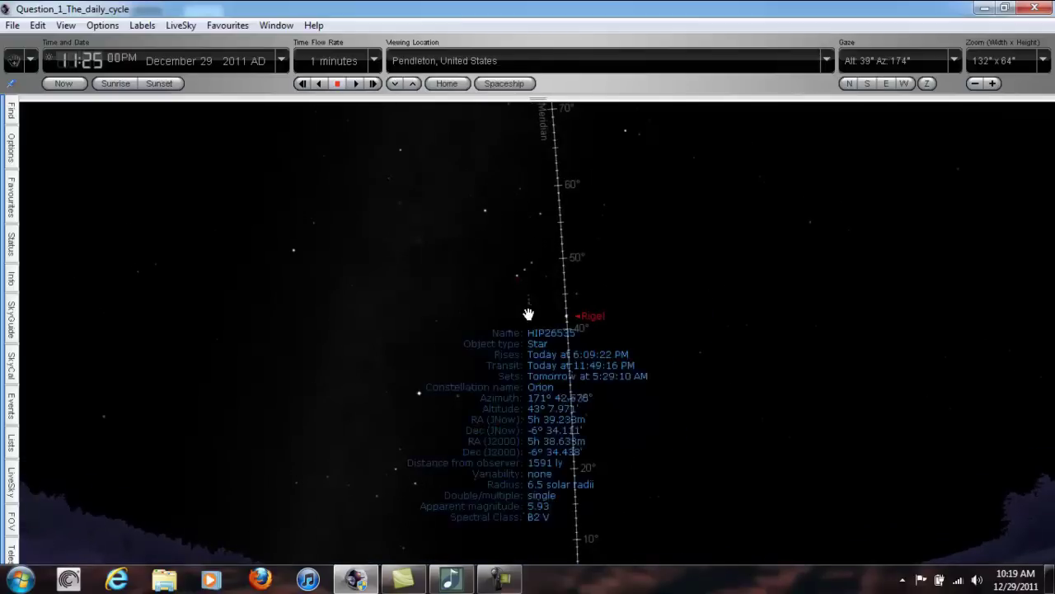
Step: Select the constellation Orion to view its figure around the meridian, and deselect it
right_click(516, 261)
left_click(459, 245)
right_click(503, 222)
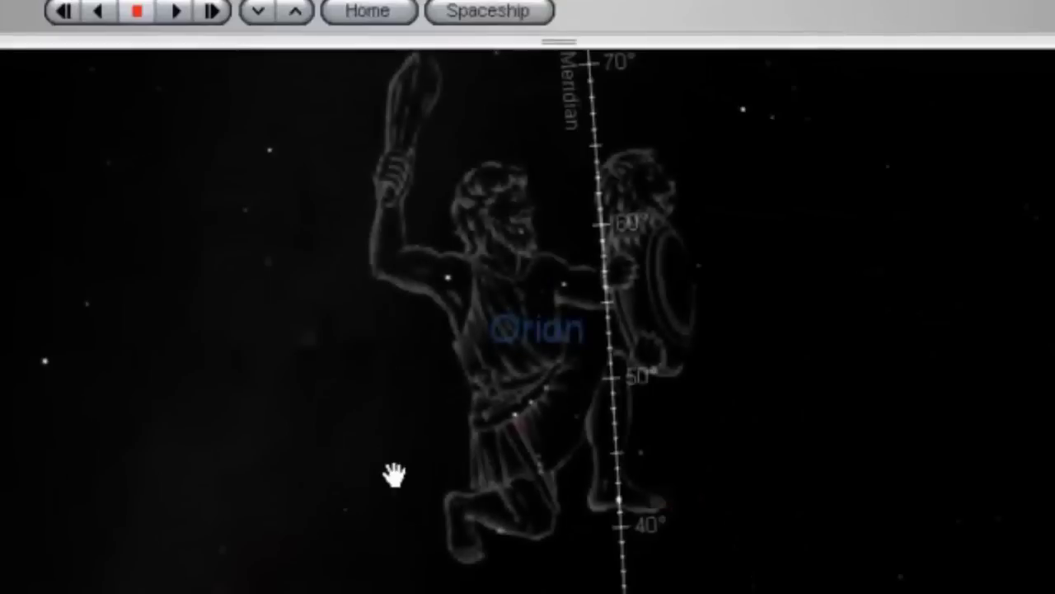
right_click(488, 289)
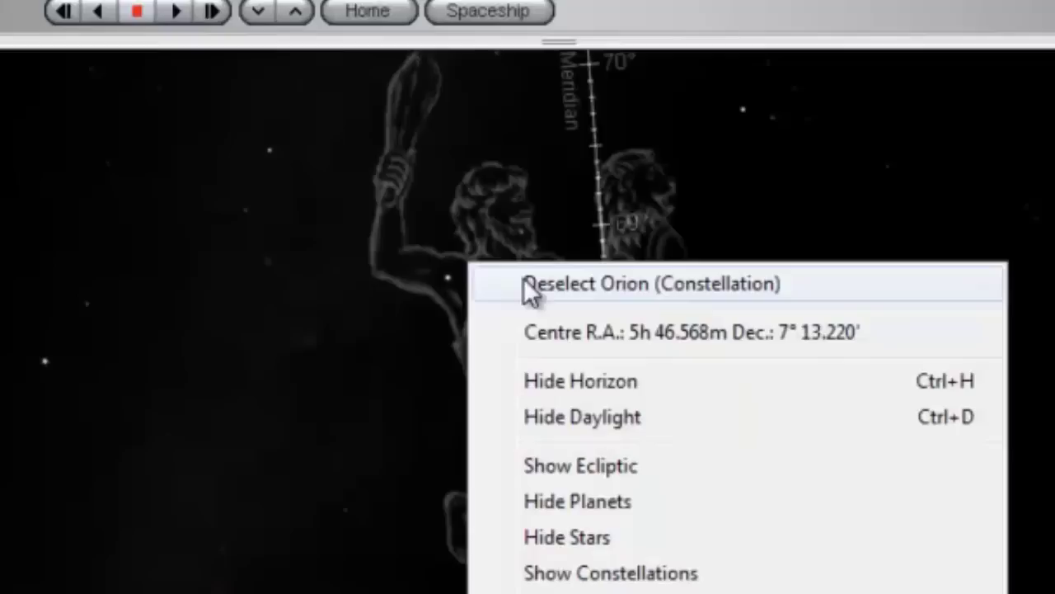
left_click(551, 285)
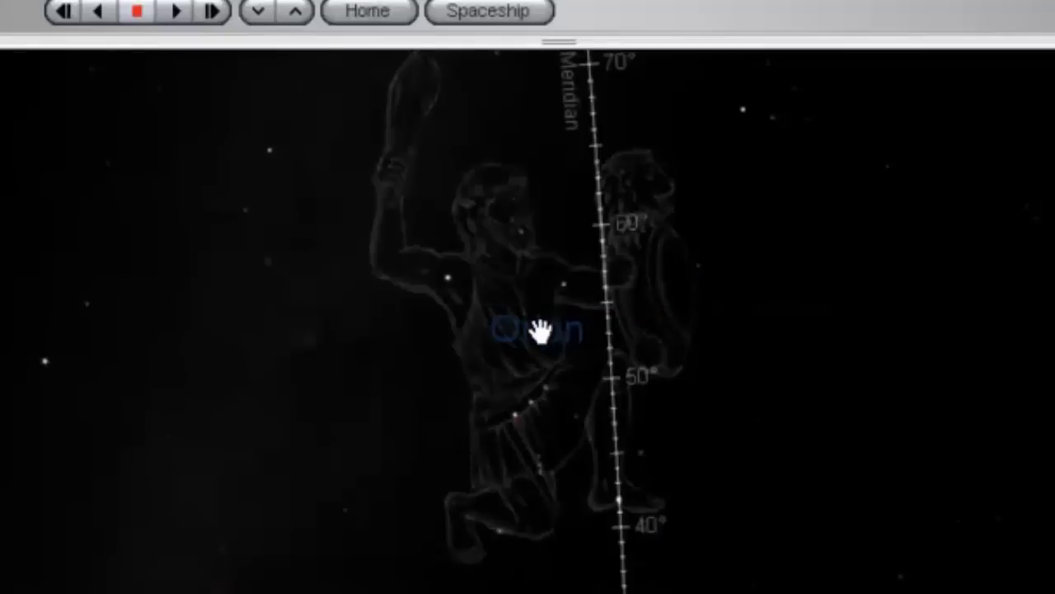
Step: Select Rigel and run time forward at 1-minute steps, stopping with the star back on the meridian at 11:21 PM on December 30
right_click(618, 507)
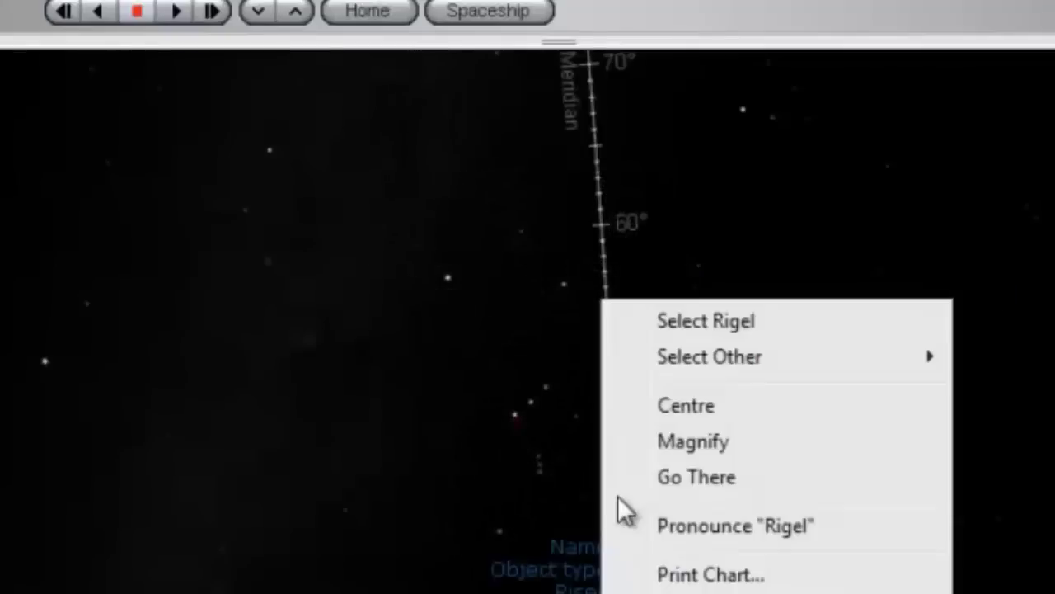
left_click(665, 328)
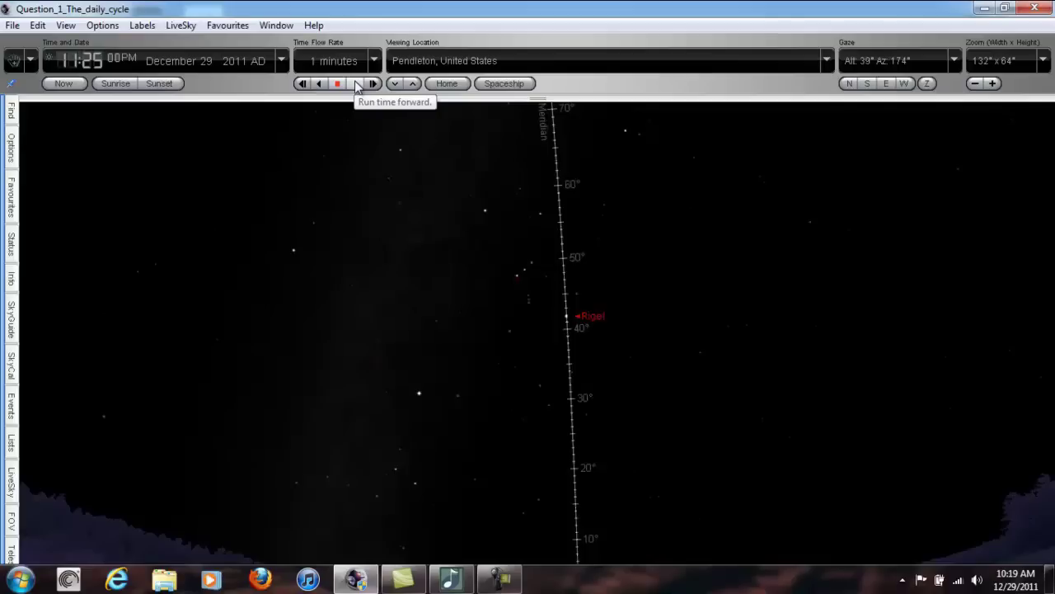
left_click(357, 85)
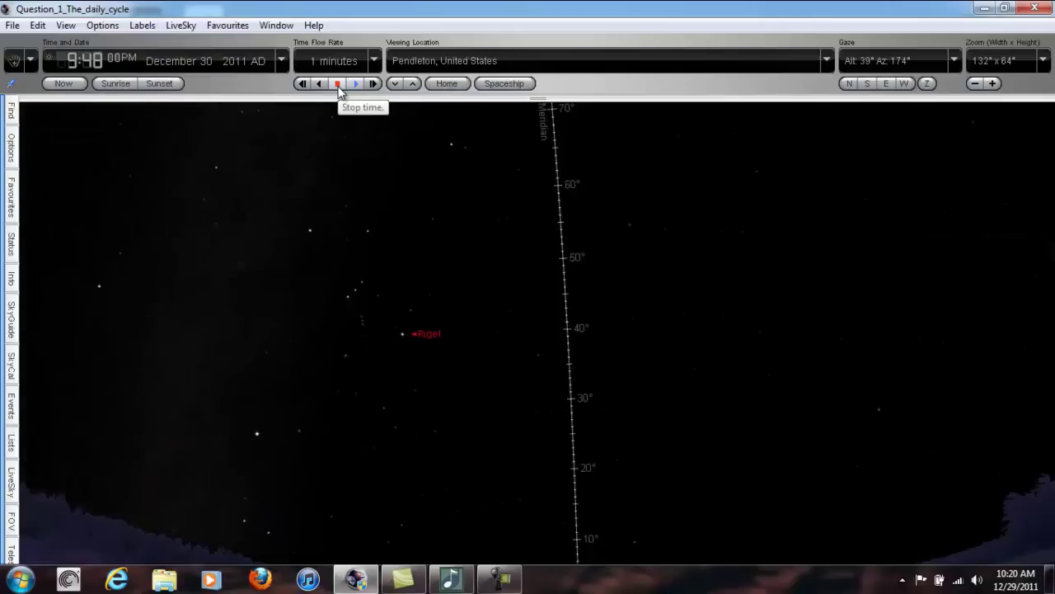
left_click(338, 84)
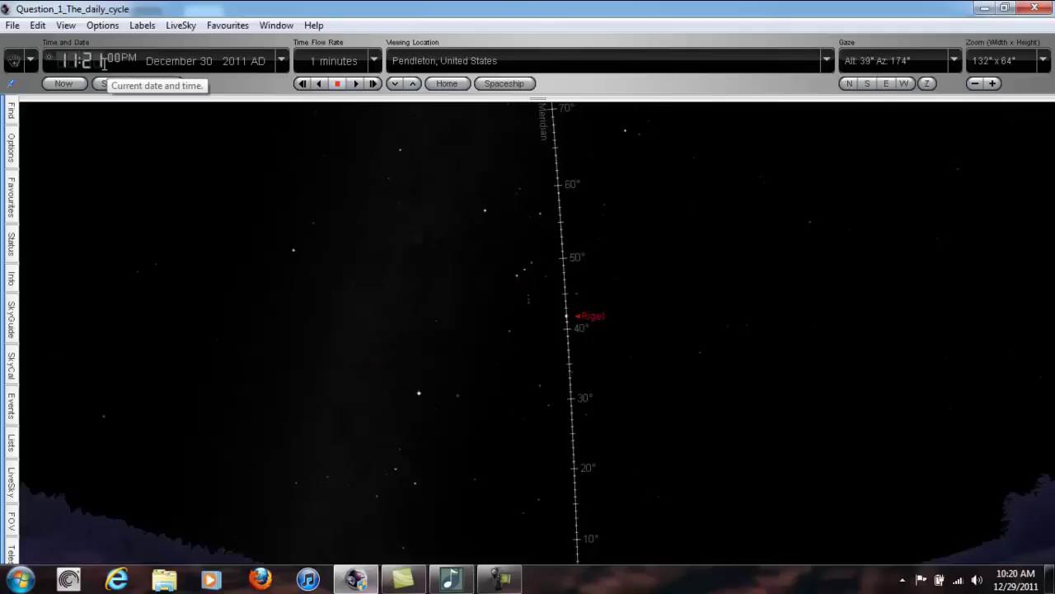
Step: Advance time to 11:25 PM and step back to 11:21 PM to compare Rigel's position with the meridian
left_click(372, 83)
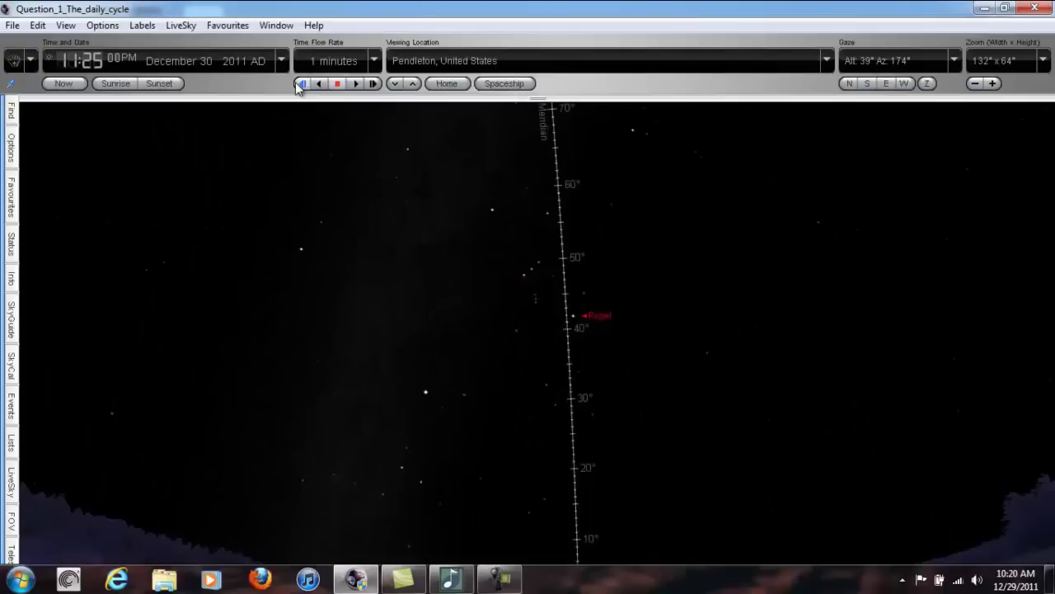
left_click(298, 84)
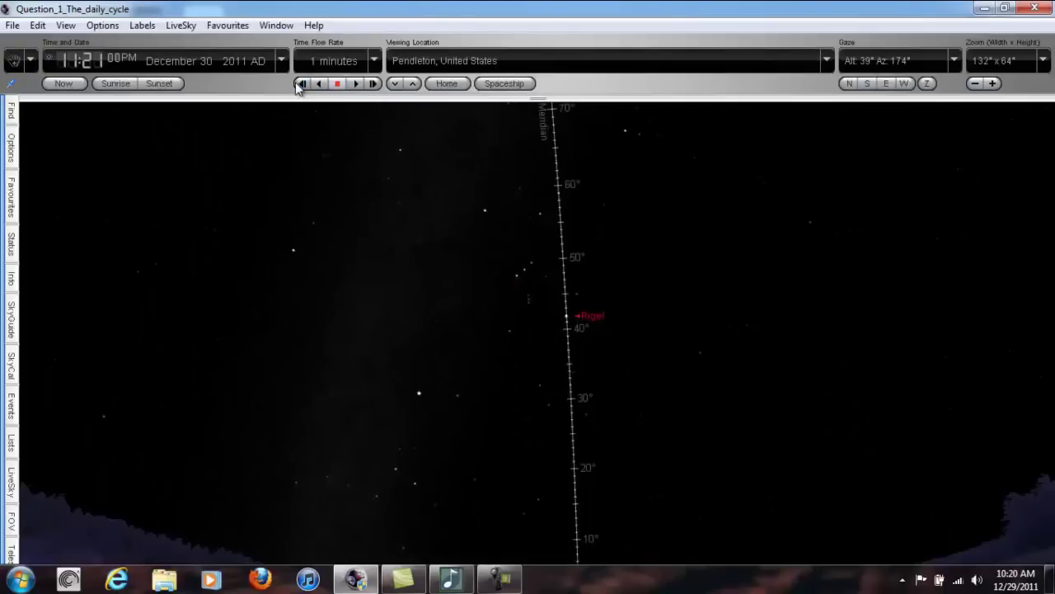